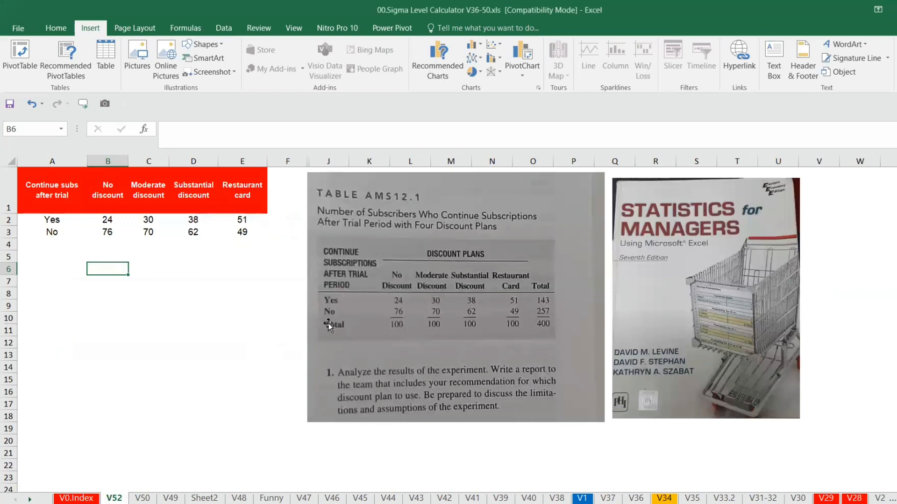
# Examine the pictured source table of the four discount plans and the matching column headings in the worksheet.
pyautogui.click(636, 307)
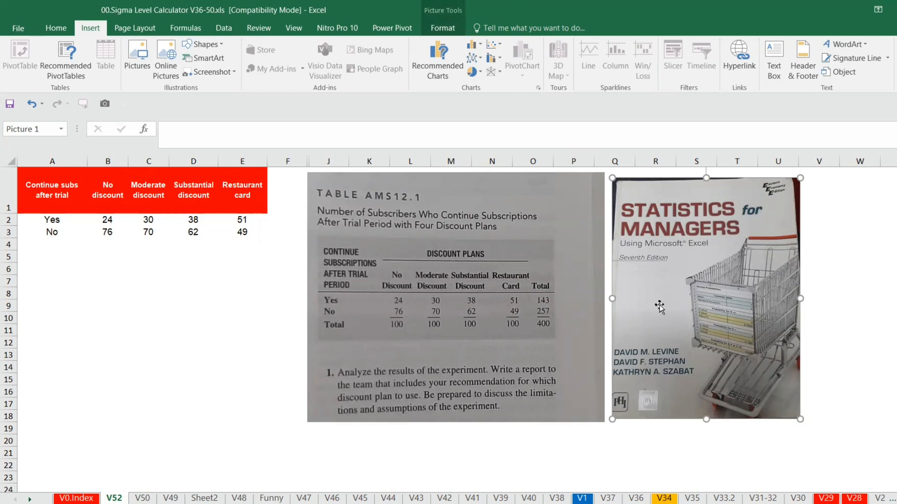
pyautogui.click(469, 304)
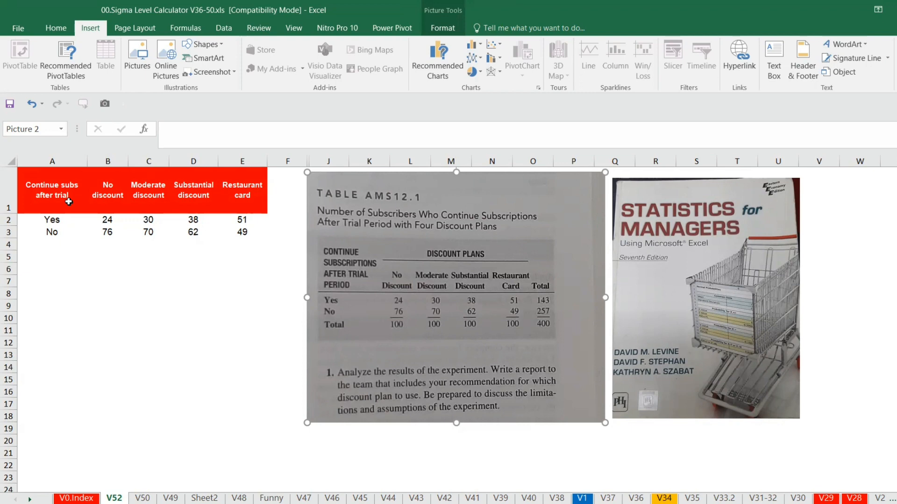
pyautogui.moveTo(68, 202); pyautogui.dragTo(212, 224)
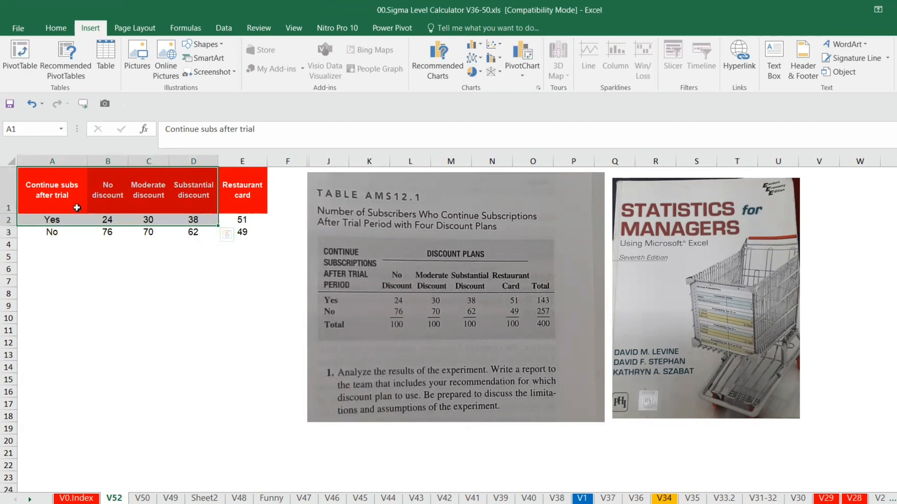
pyautogui.click(112, 204)
pyautogui.click(139, 202)
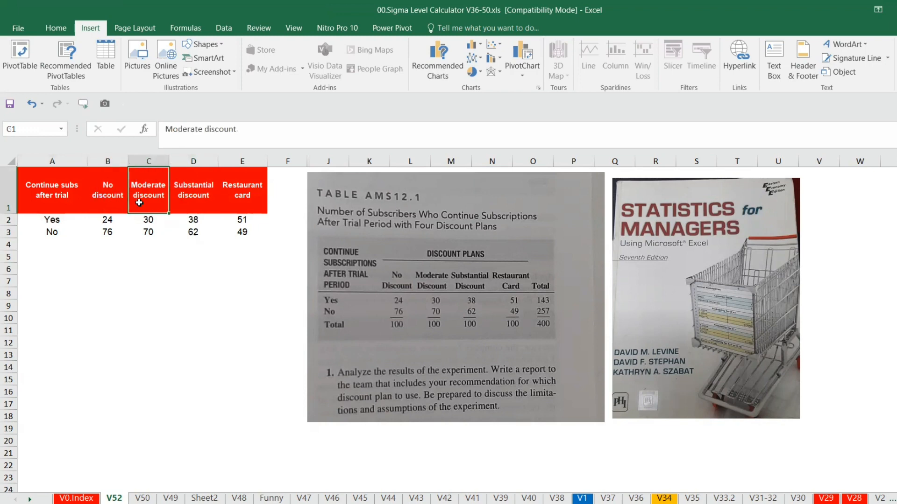
pyautogui.click(185, 195)
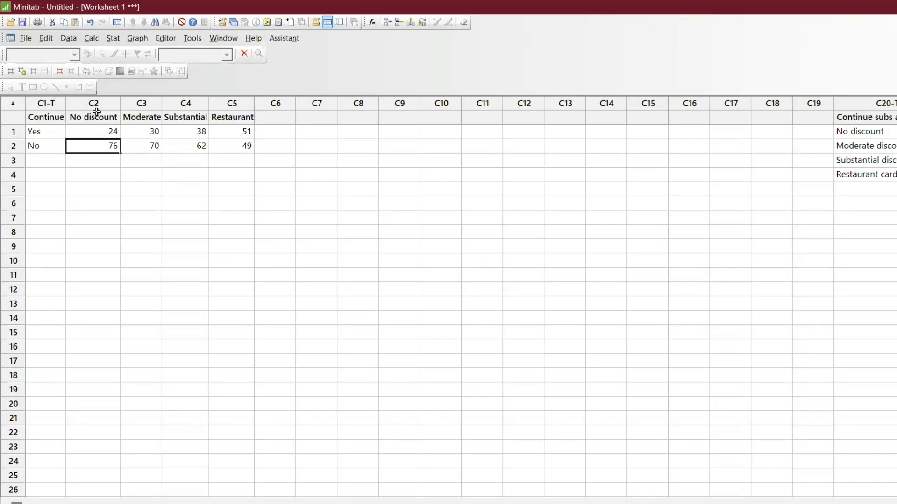
# In Minitab, set up Cross Tabulation and Chi-Square on summarized two-way data using the columns No discount through Restaurant card.
pyautogui.click(93, 40)
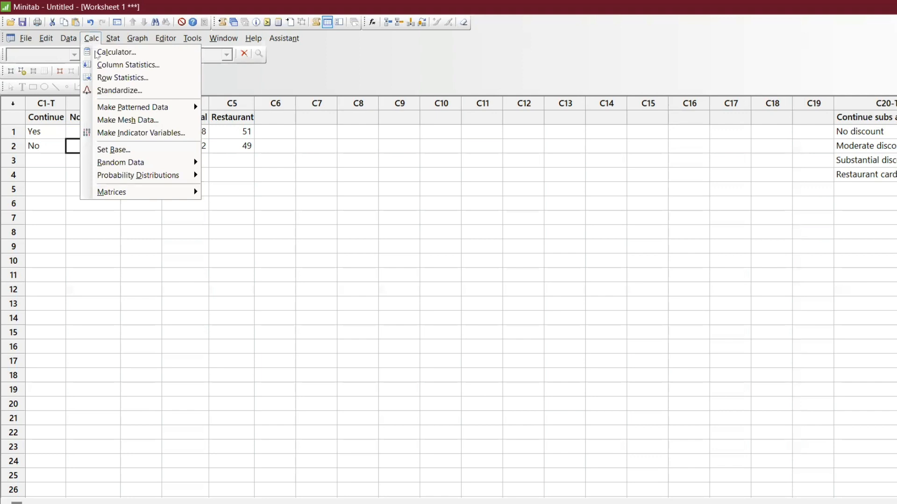
pyautogui.moveTo(113, 38)
pyautogui.moveTo(116, 173)
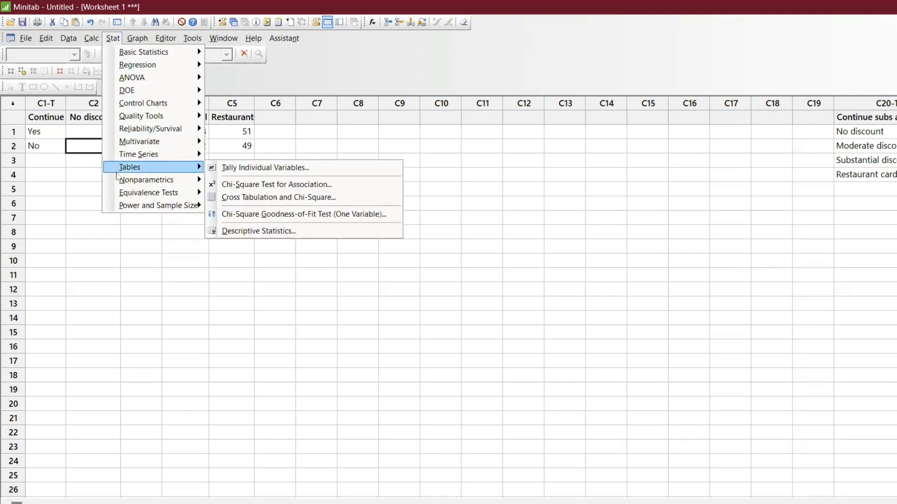
pyautogui.click(252, 198)
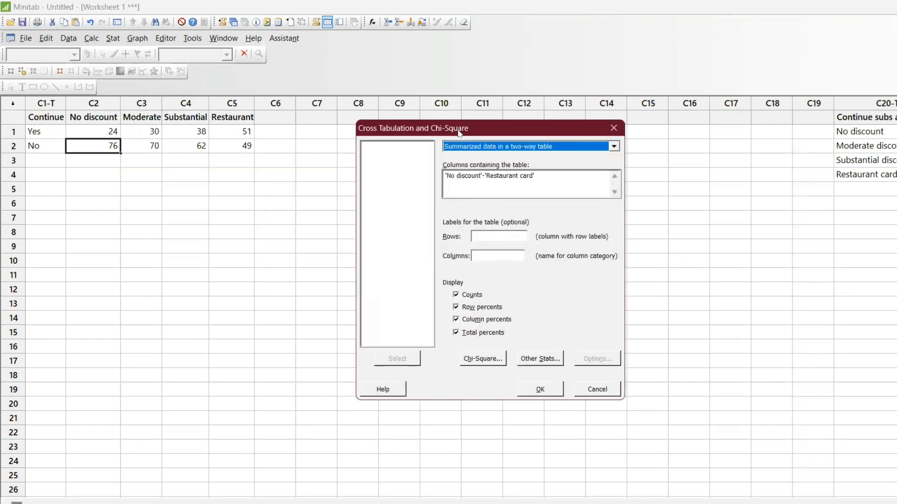
pyautogui.moveTo(459, 134); pyautogui.dragTo(154, 174)
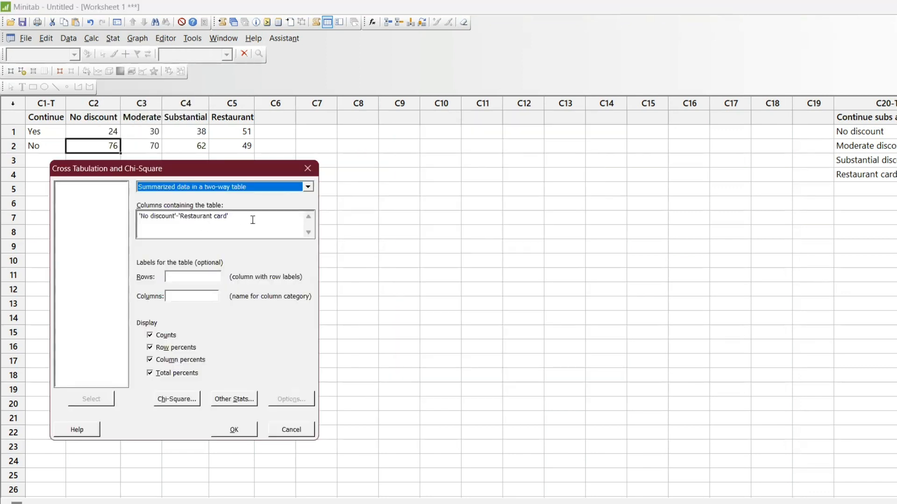
pyautogui.press('Tab')
pyautogui.write('=')
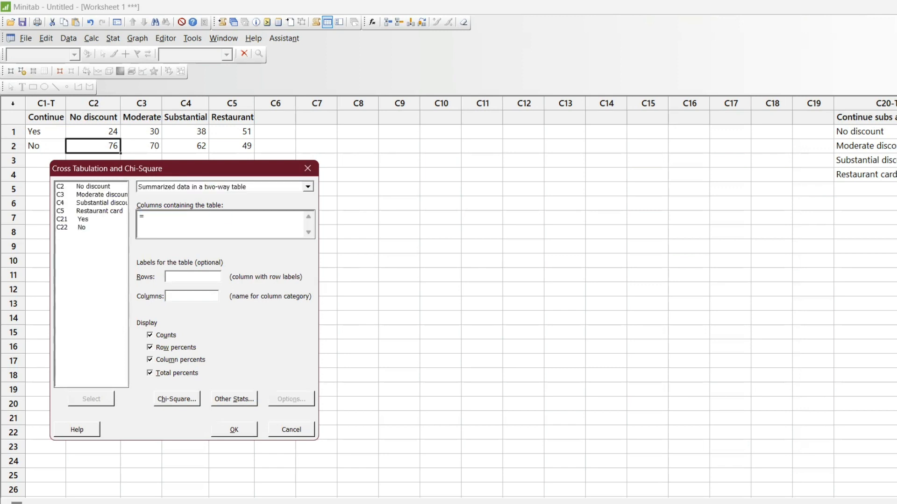
pyautogui.press('BackSpace')
pyautogui.click(107, 188)
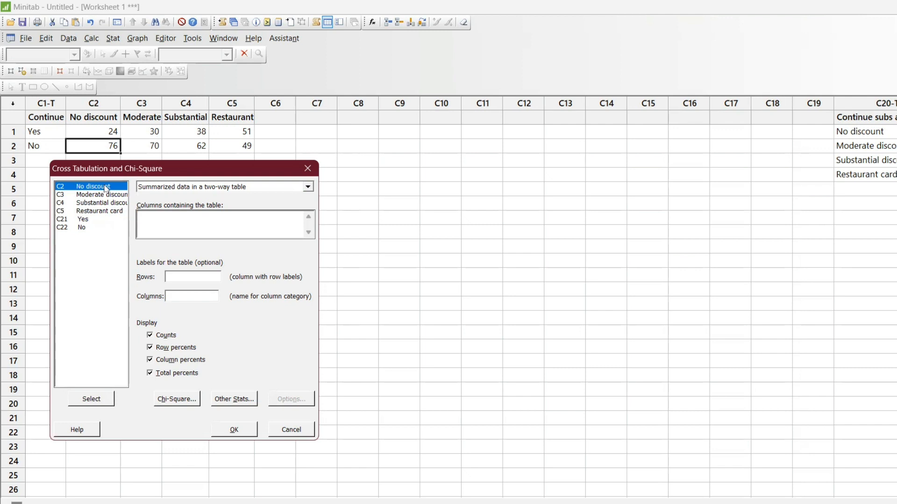
pyautogui.hotkey('shift', 'Down')
pyautogui.hotkey('shift', 'Down')
pyautogui.hotkey('shift', 'Down')
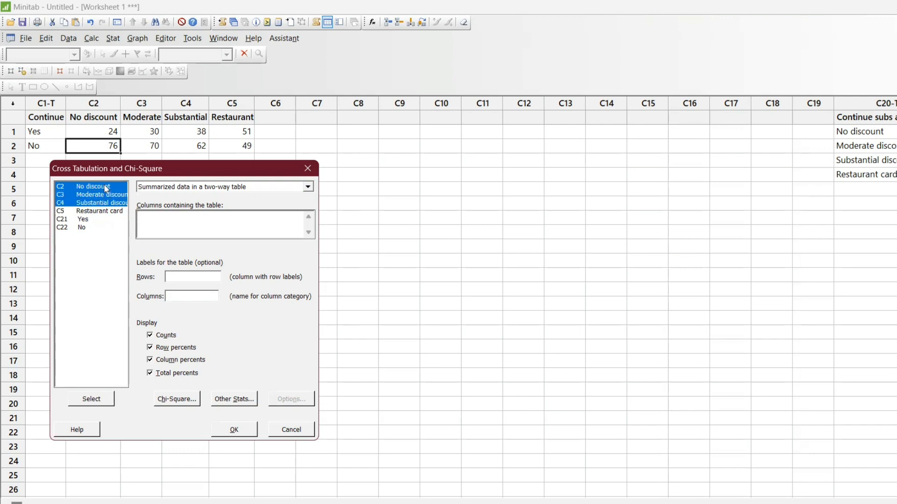
pyautogui.click(91, 399)
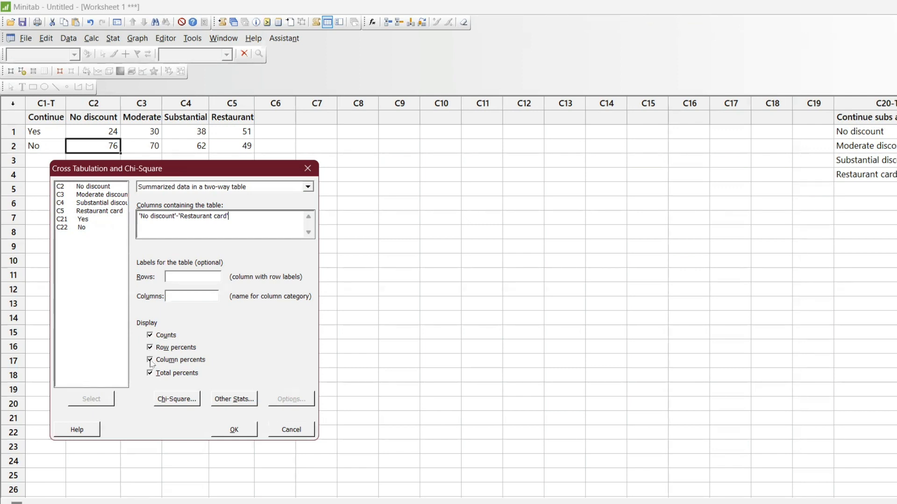
# Exclude column percents and total percents from the cross tabulation display, leaving counts and row percents.
pyautogui.click(150, 360)
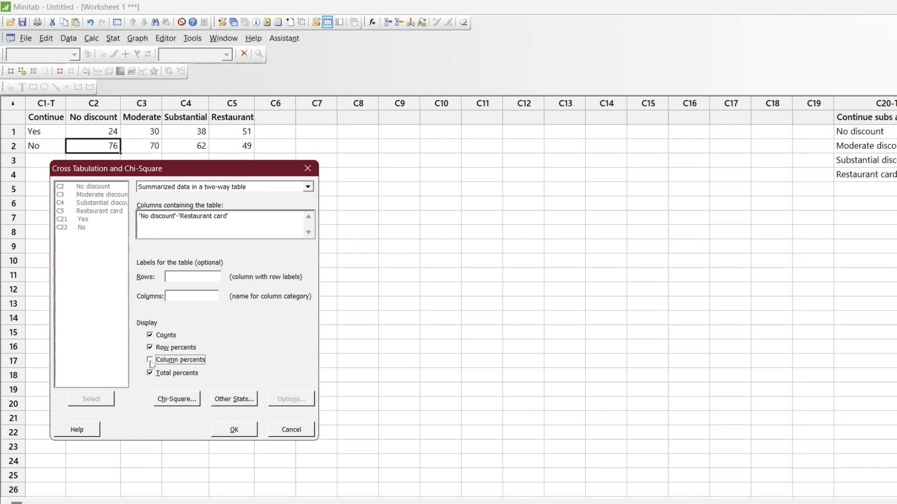
pyautogui.press('Tab')
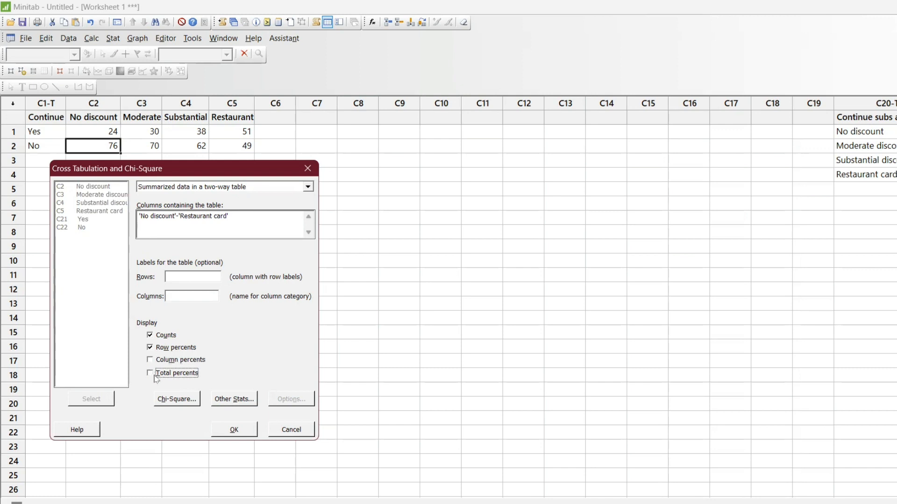
pyautogui.press('Tab')
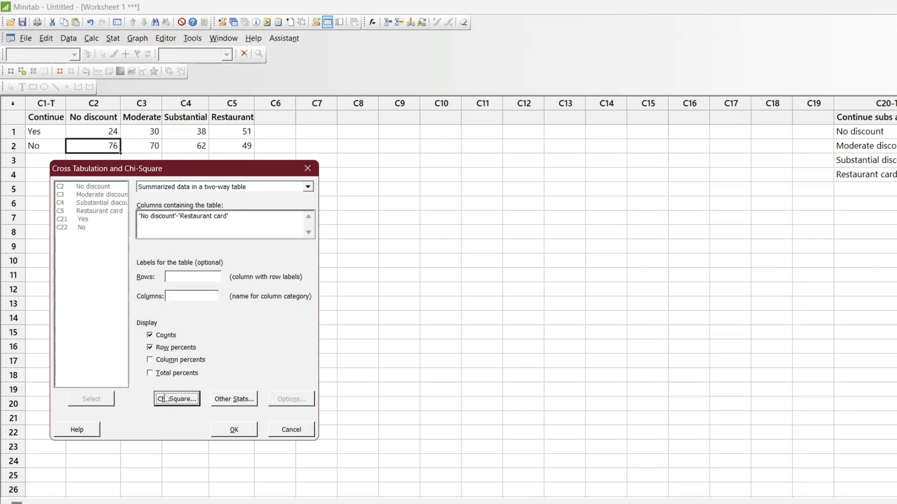
# Keep the chi-square test enabled, add Fisher's exact test, and run the cross tabulation.
pyautogui.click(164, 399)
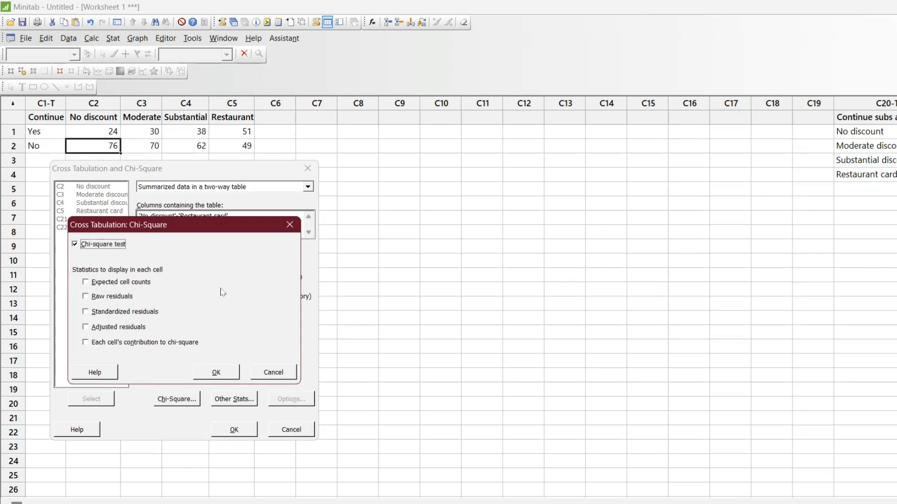
pyautogui.click(233, 373)
pyautogui.click(234, 399)
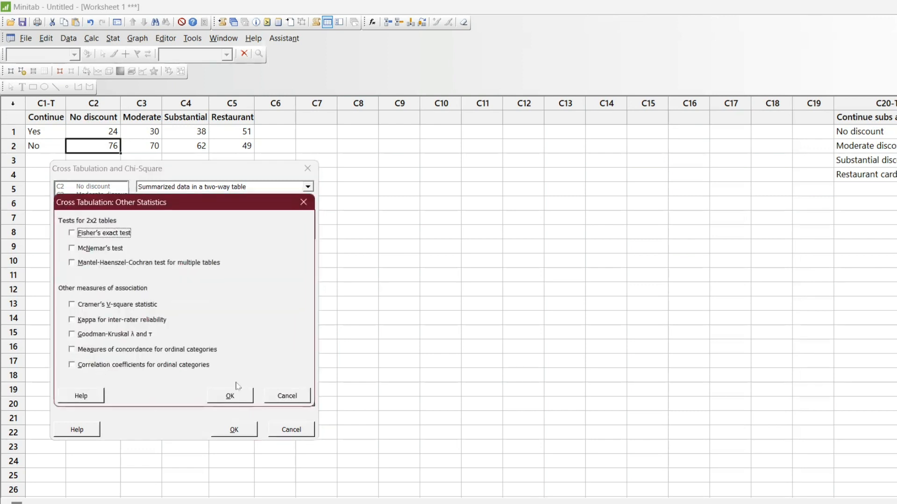
pyautogui.click(86, 234)
pyautogui.click(234, 398)
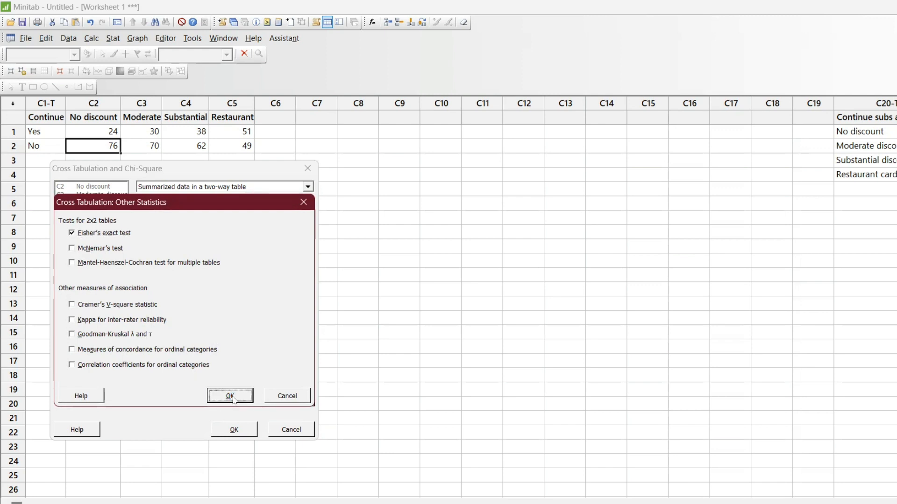
pyautogui.click(238, 424)
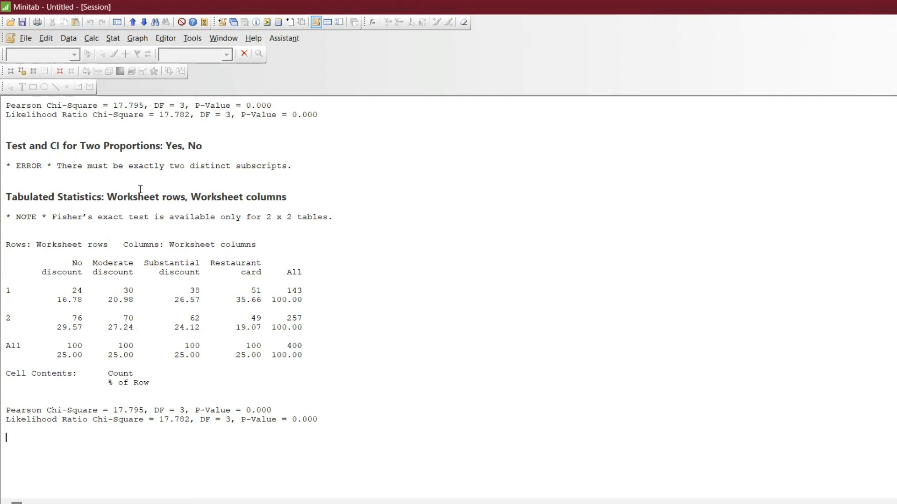
# Return to the worksheet, widen column C1 to fit its full heading, and check the Yes and No row labels.
pyautogui.click(233, 22)
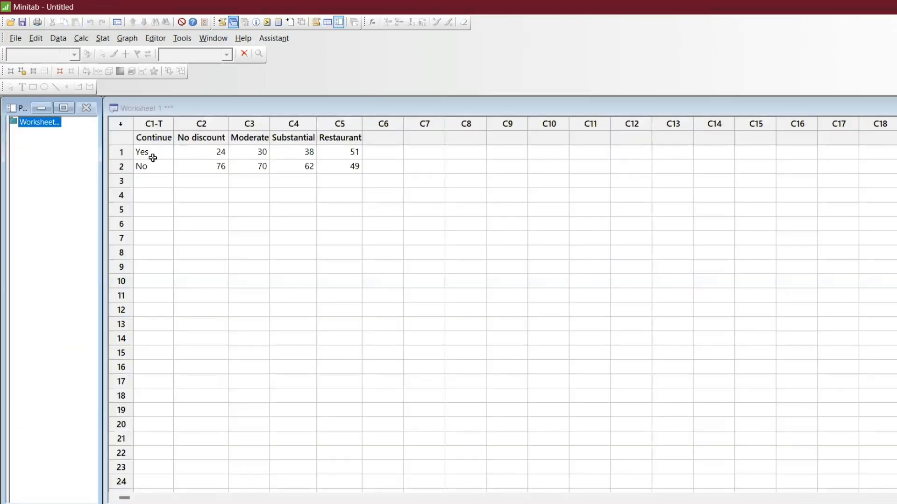
pyautogui.click(163, 135)
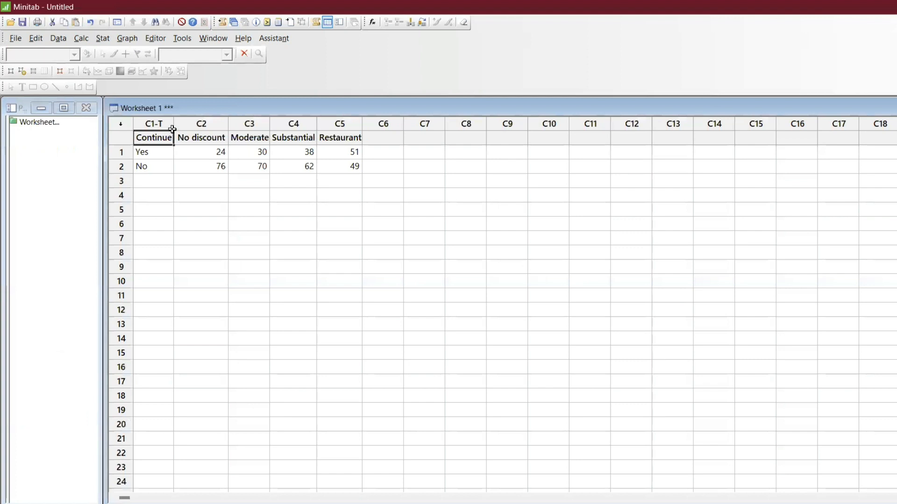
pyautogui.moveTo(178, 126); pyautogui.dragTo(263, 129)
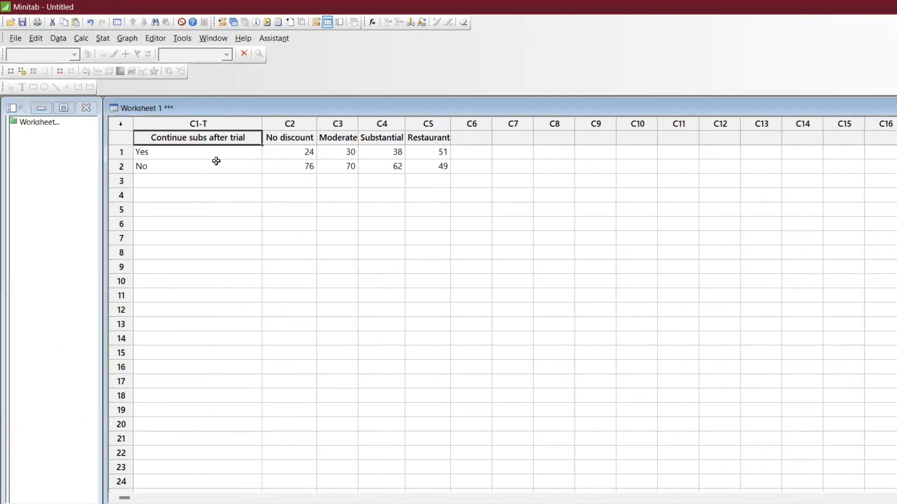
pyautogui.click(191, 154)
pyautogui.click(190, 165)
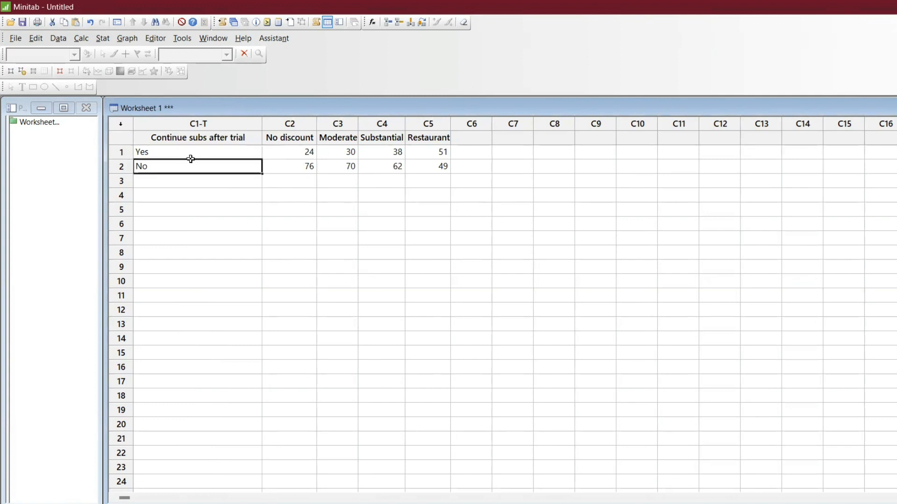
# Try to label row 1 of the latest tabulated statistics in the session output as Yes.
pyautogui.click(222, 22)
pyautogui.click(136, 155)
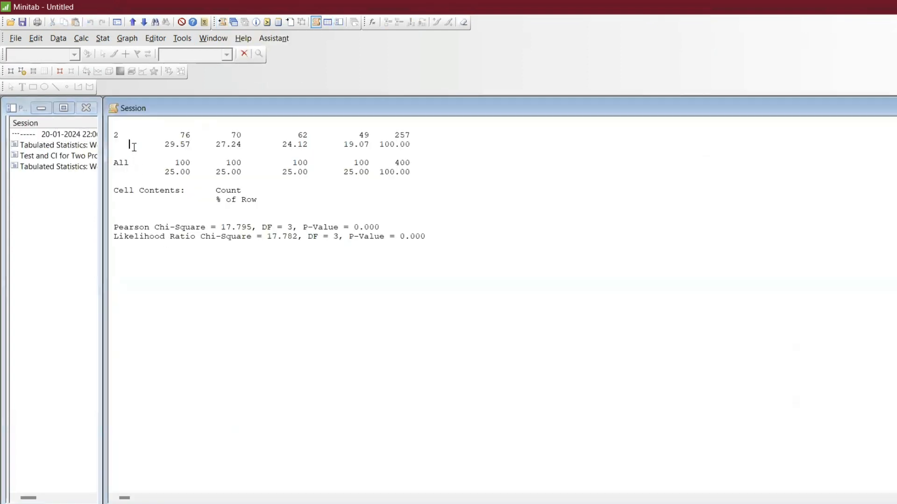
pyautogui.scroll(1, 134, 144)
pyautogui.scroll(1, 134, 147)
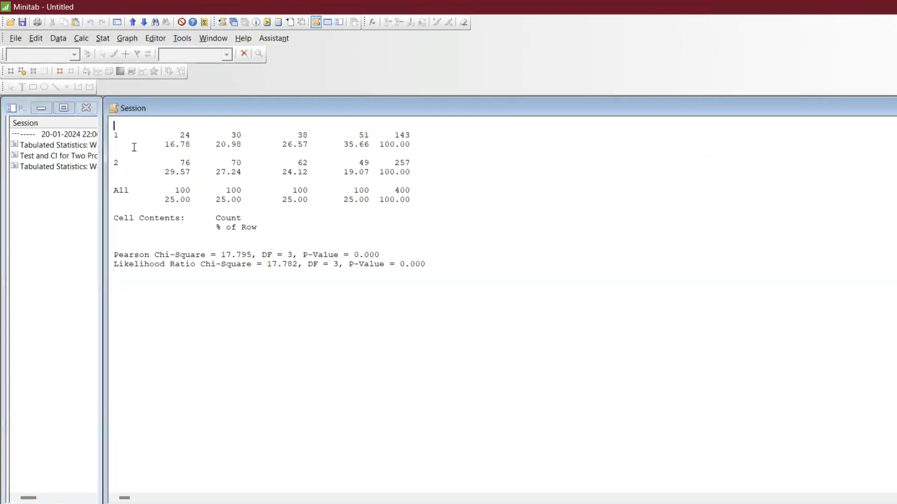
pyautogui.click(130, 131)
pyautogui.write('Yes')
pyautogui.hotkey('ctrl', 'z')
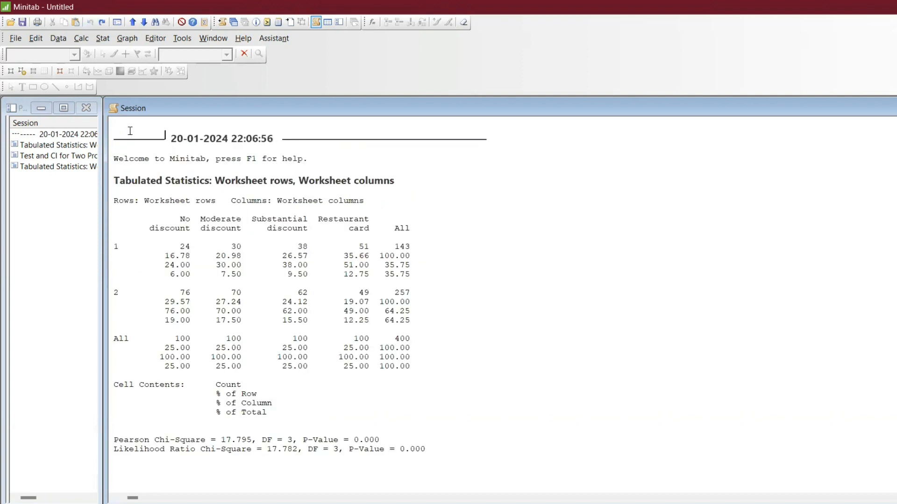